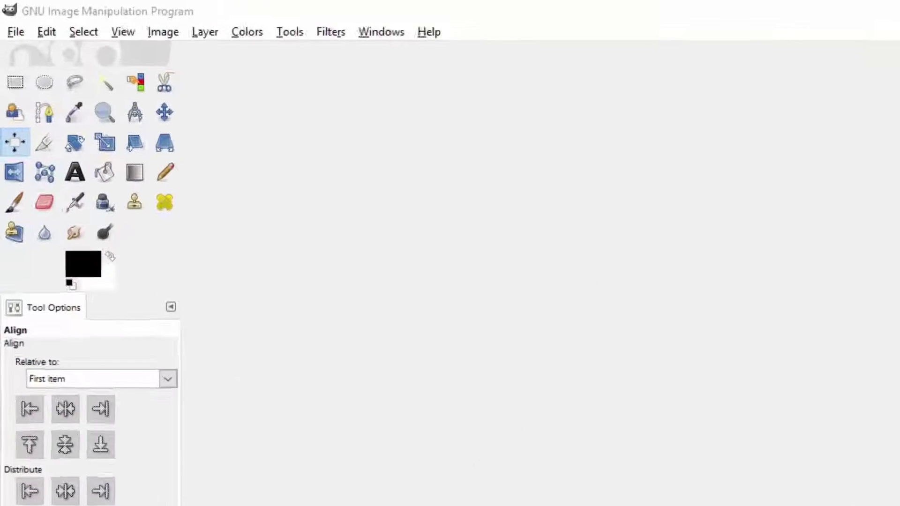
- Create a new 1920x1080 image from the HD template preset
click(25, 49)
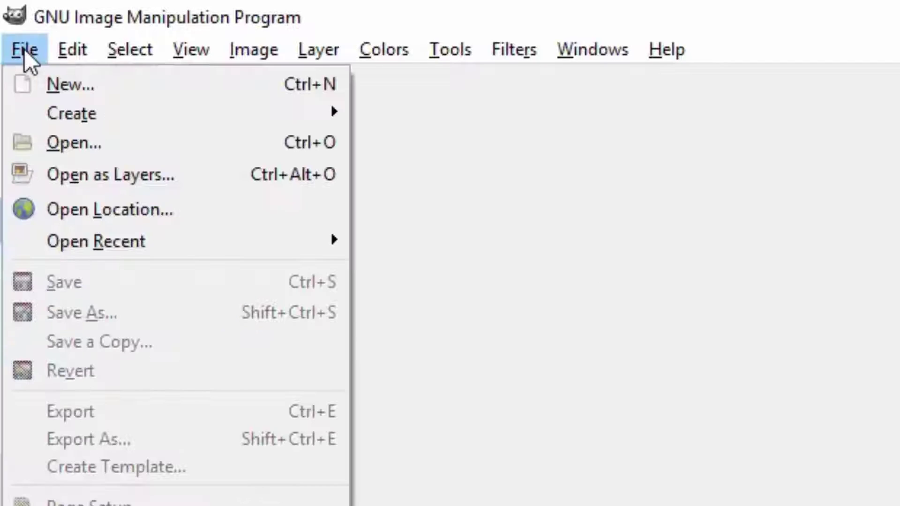
click(63, 78)
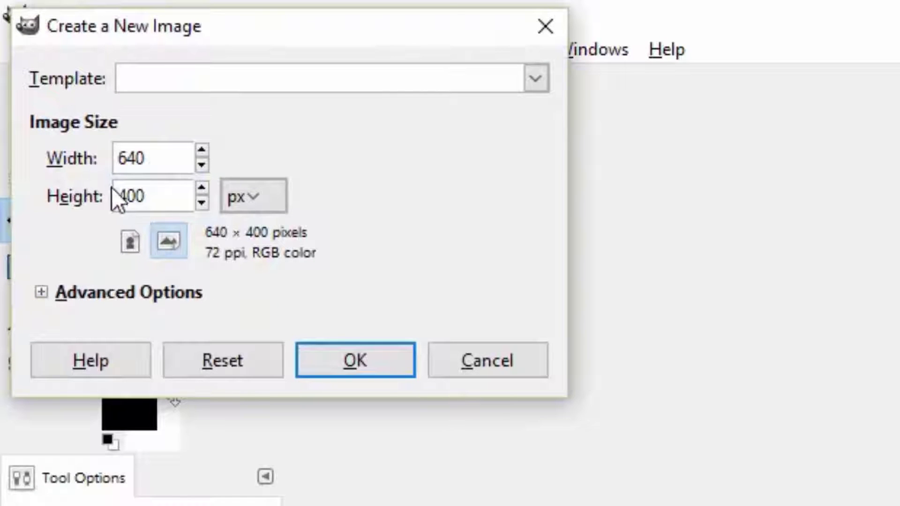
drag(295, 42, 438, 71)
click(682, 116)
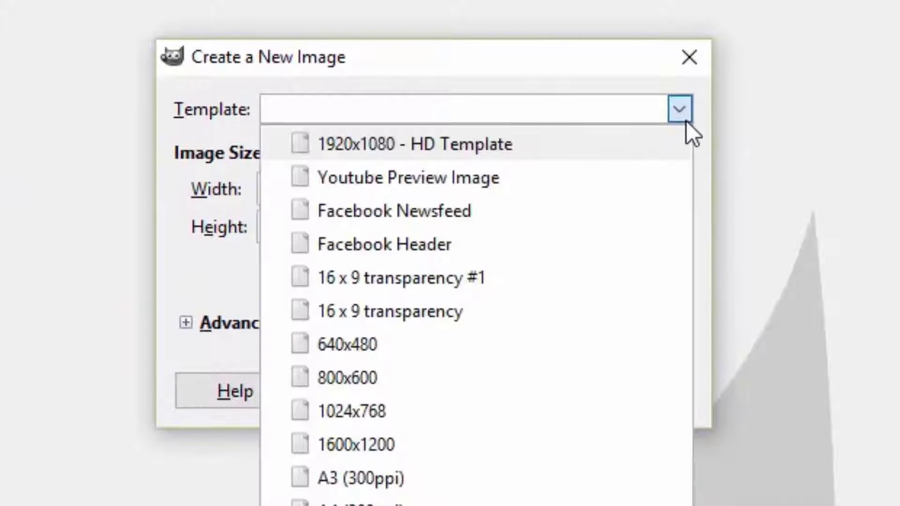
click(338, 150)
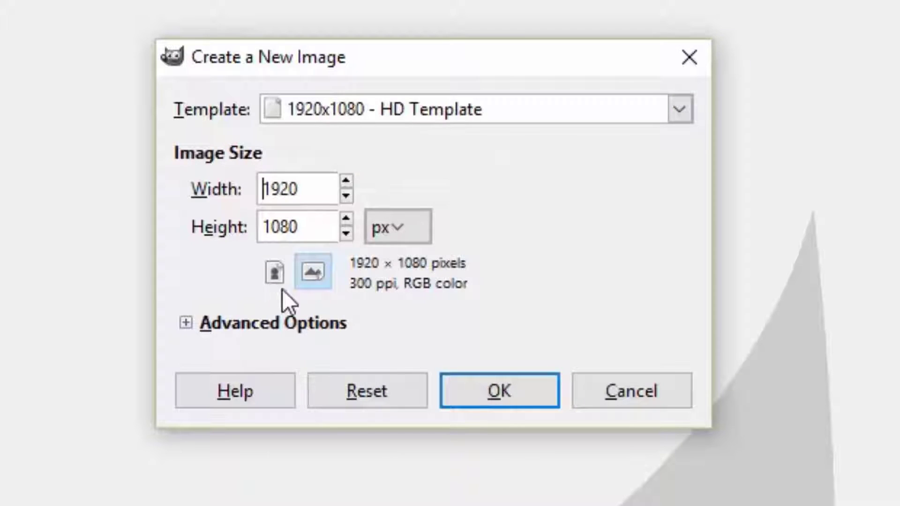
click(495, 373)
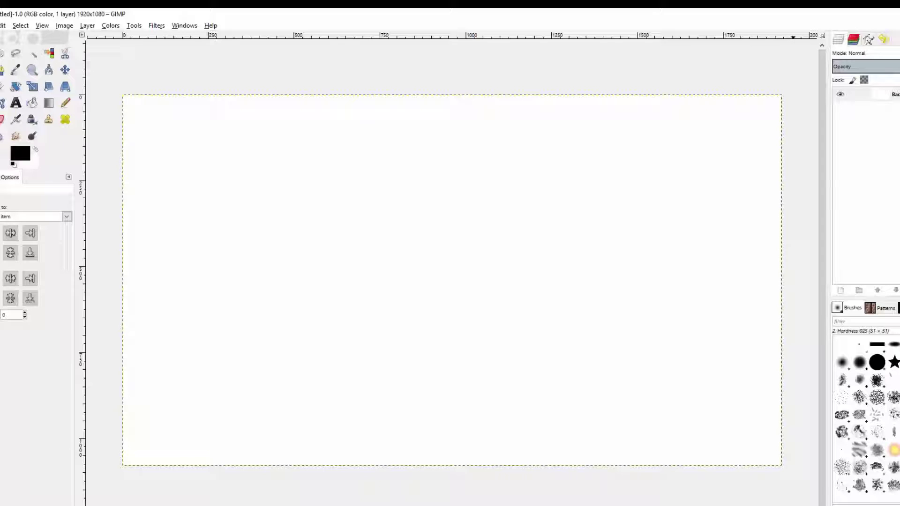
- Drag the old-wood texture file from File Explorer onto the canvas as a new layer
click(518, 487)
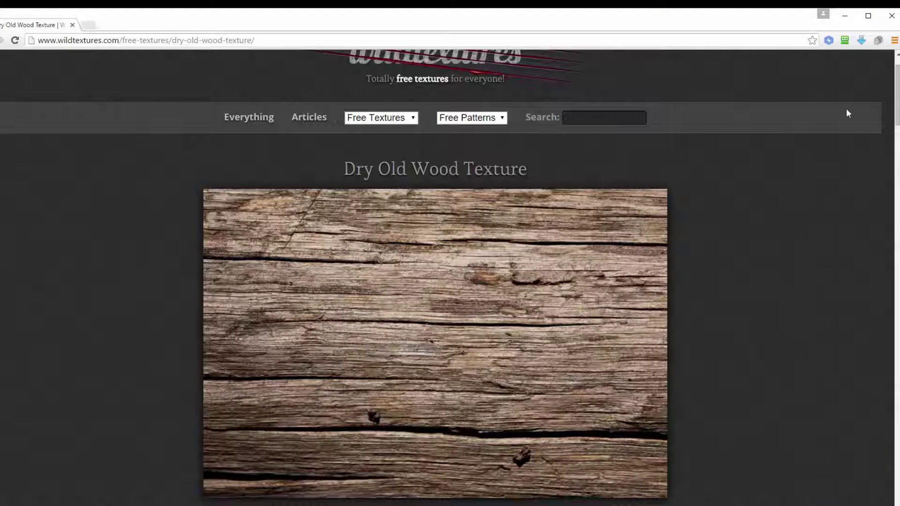
click(844, 15)
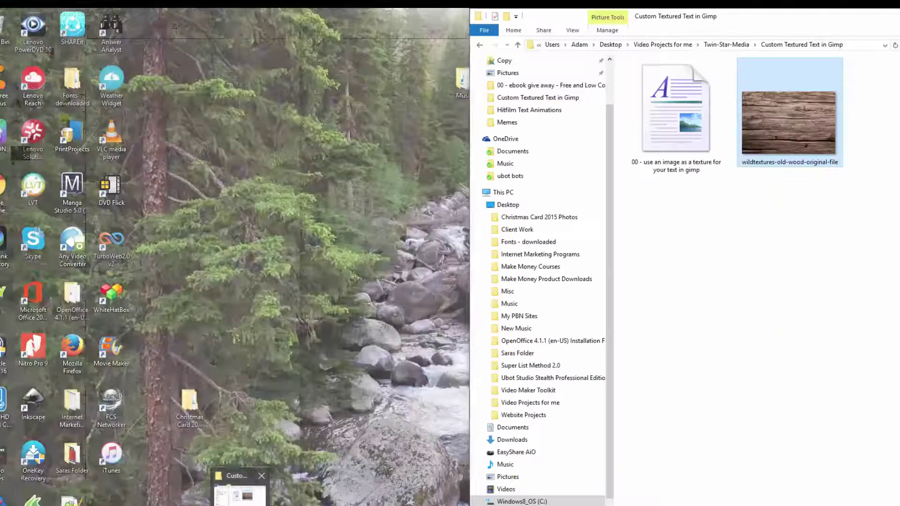
click(241, 488)
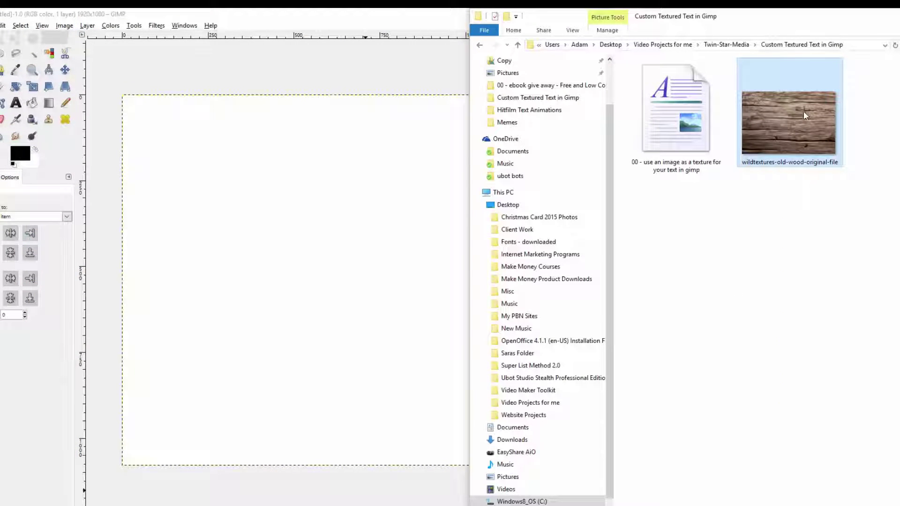
drag(804, 116, 777, 402)
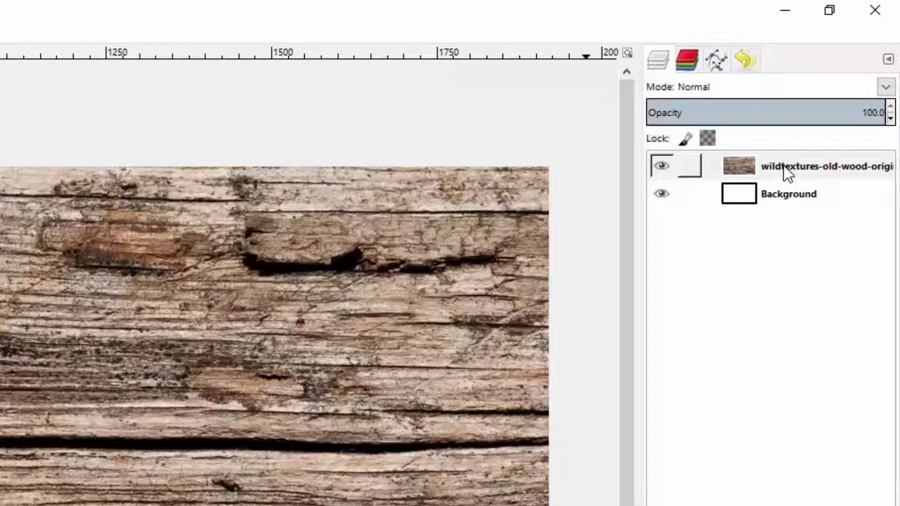
- Add an alpha channel to the wood texture layer from its layer menu
right_click(783, 165)
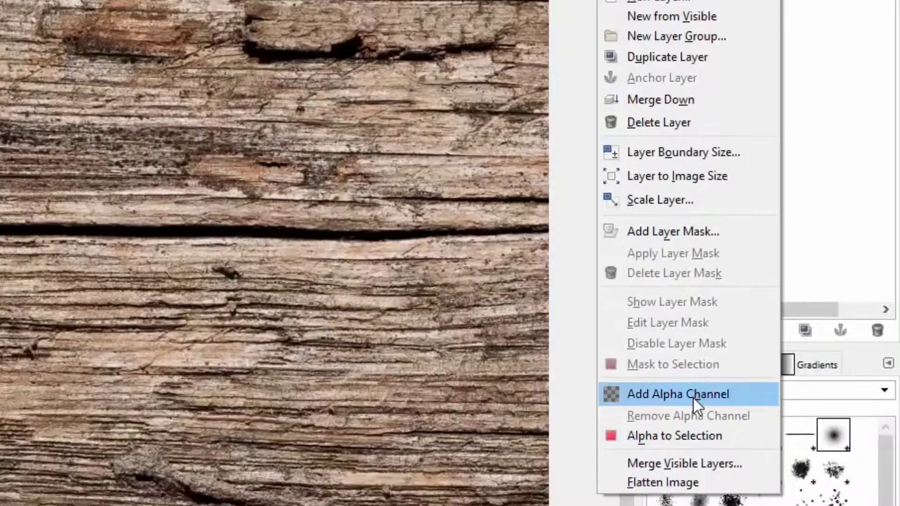
click(694, 424)
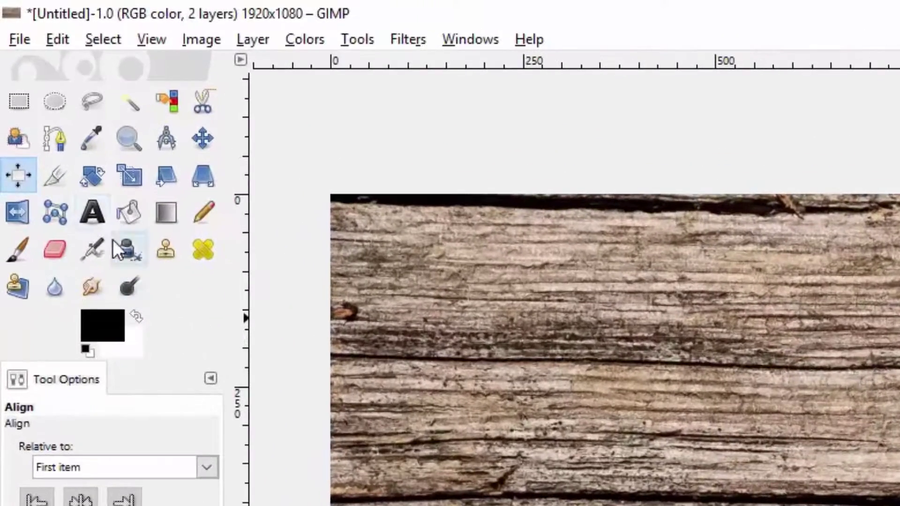
- Set the Text tool to Georgia Bold at 450 px and type TEXT on the wood
click(94, 217)
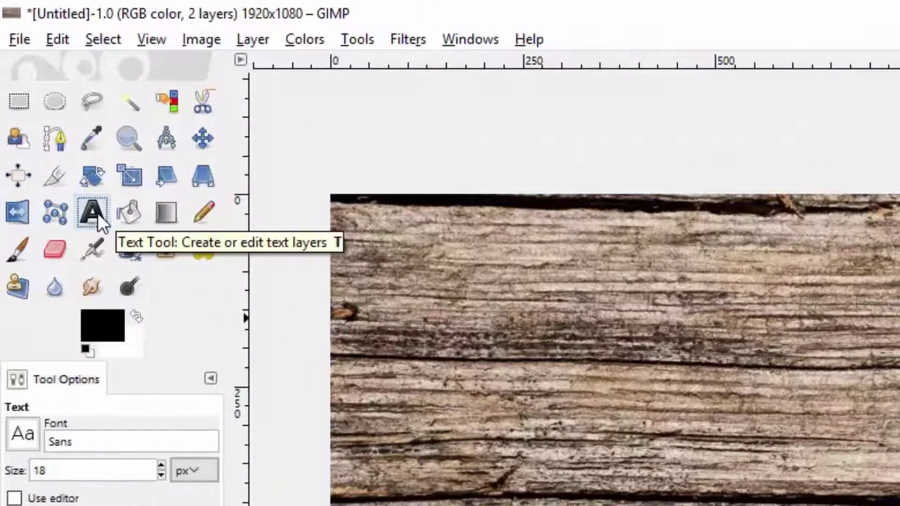
click(22, 433)
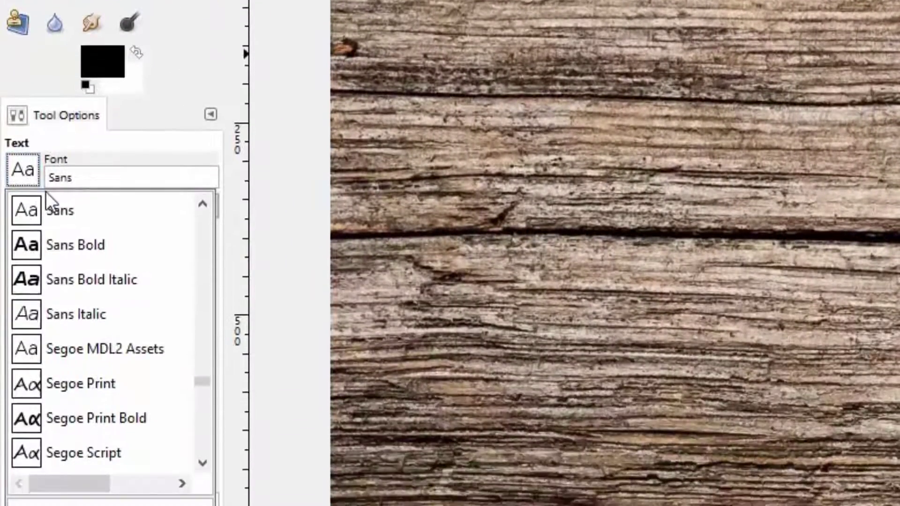
drag(209, 381, 194, 283)
scroll(134, 302, down, 12)
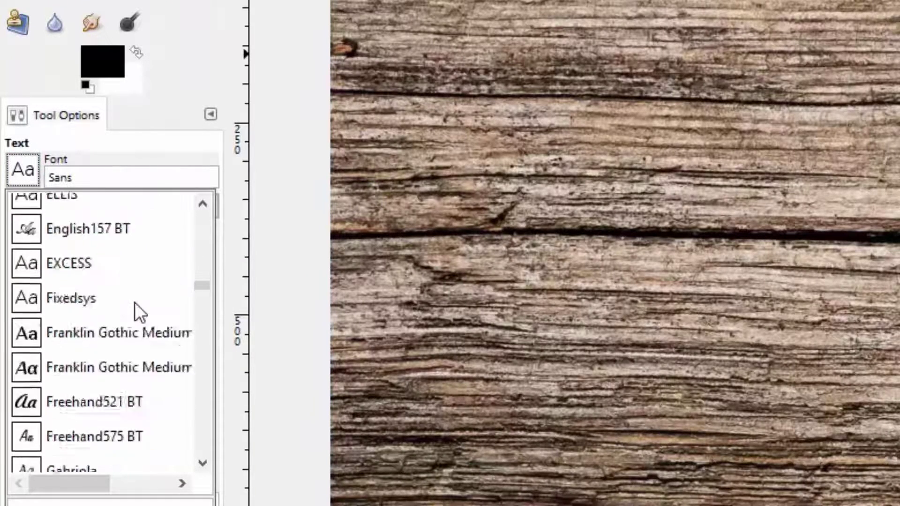
scroll(134, 301, down, 5)
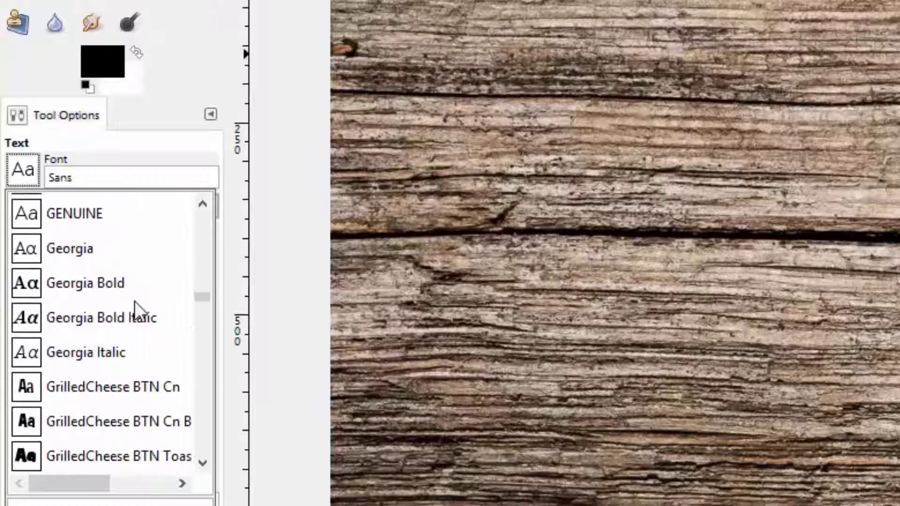
click(102, 279)
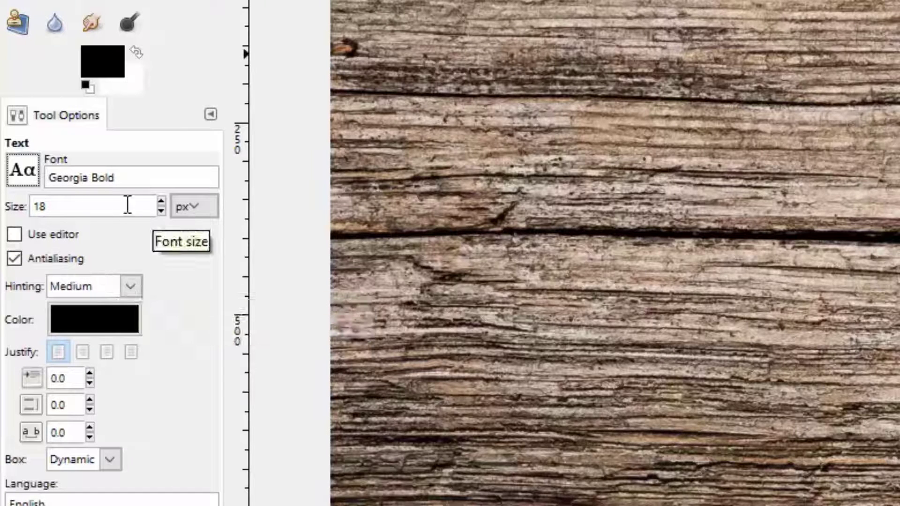
double_click(37, 207)
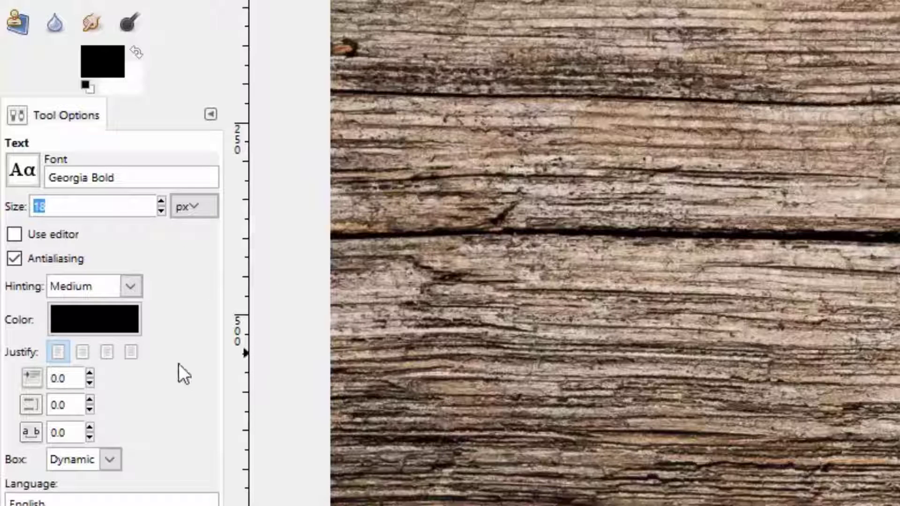
text(450)
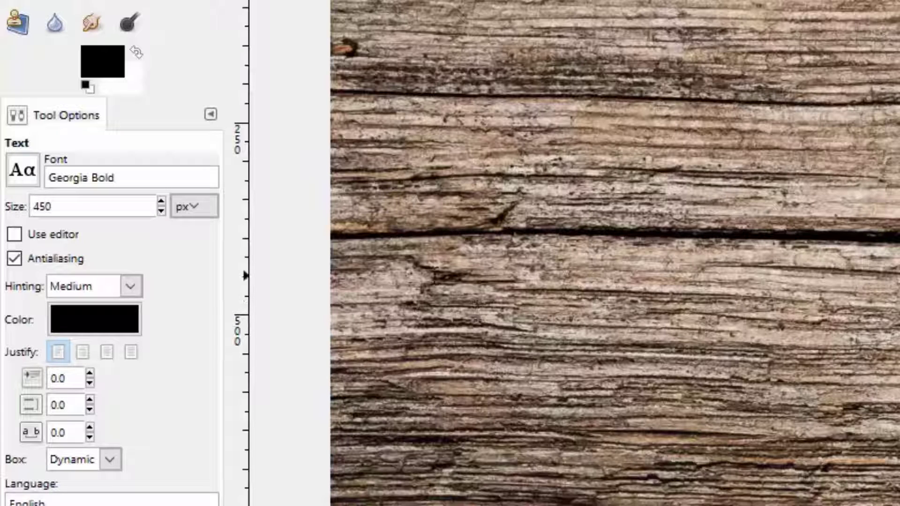
click(402, 238)
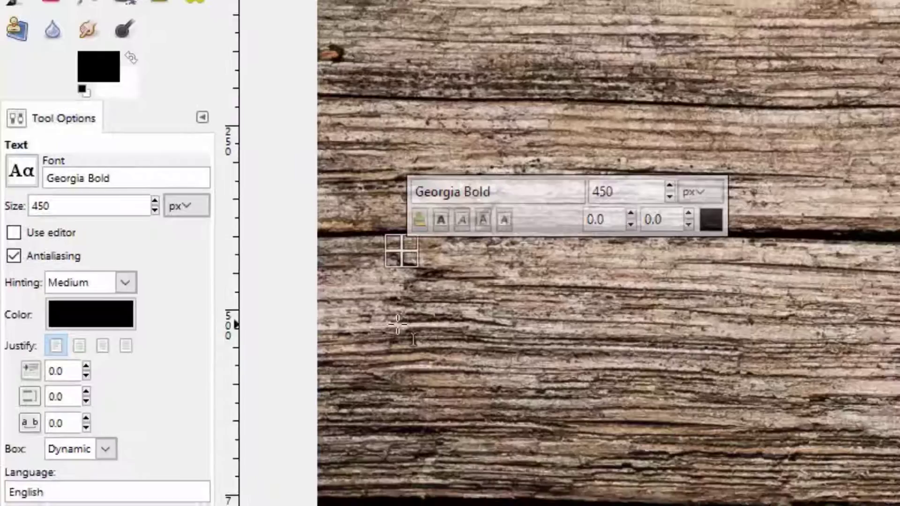
text(TEXT)
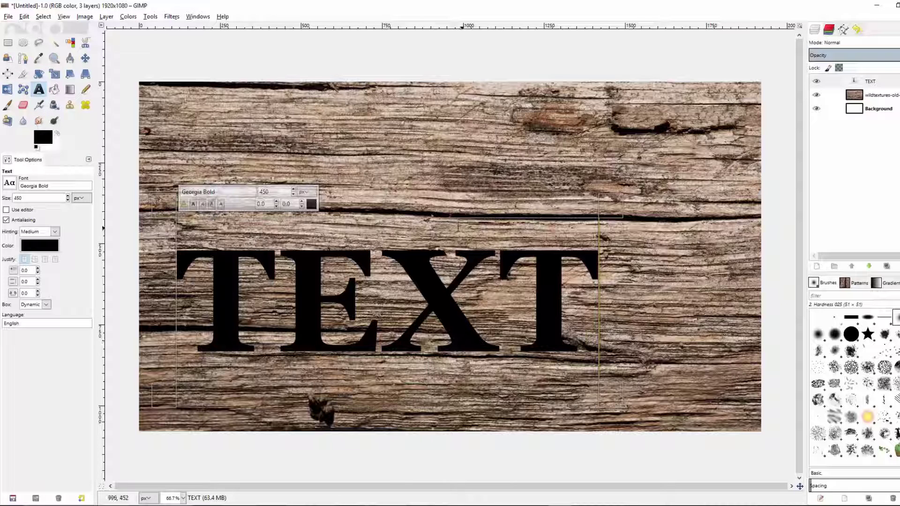
- With the Move tool, shift the wood layer right and the TEXT letters up-left
click(86, 59)
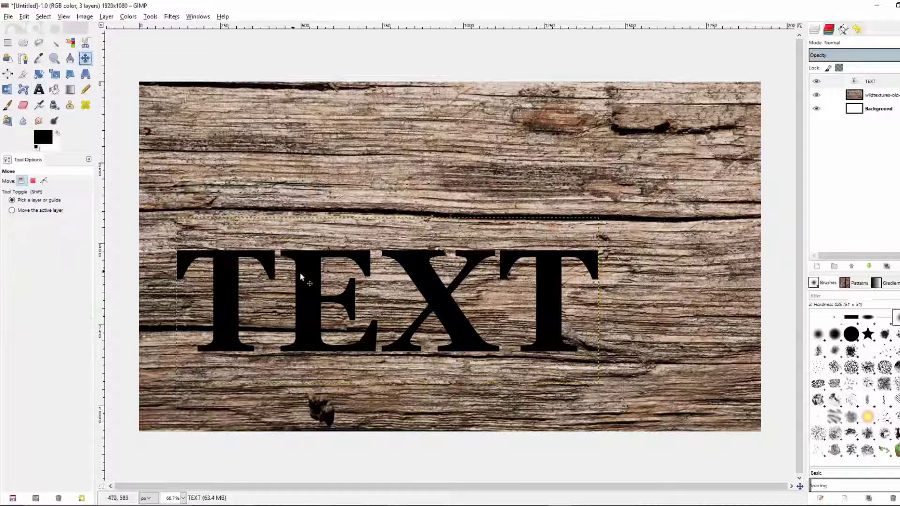
drag(309, 280, 392, 201)
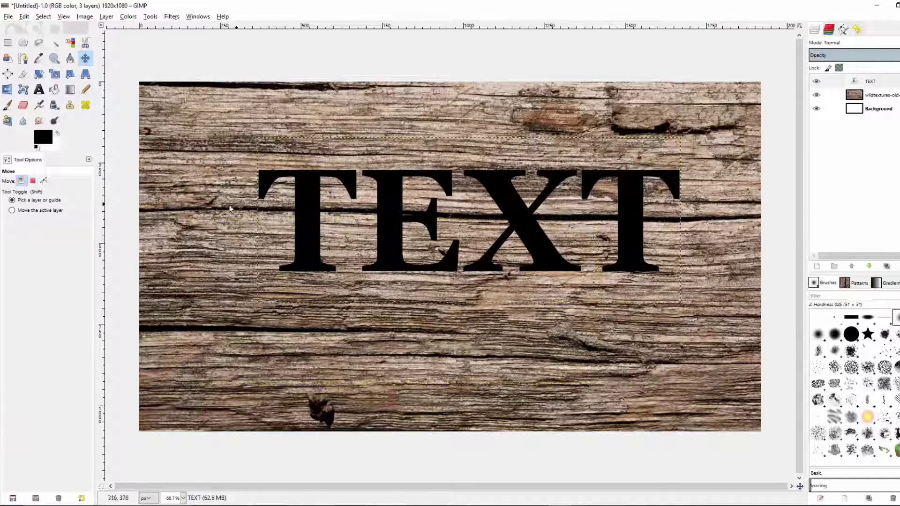
drag(227, 213, 226, 212)
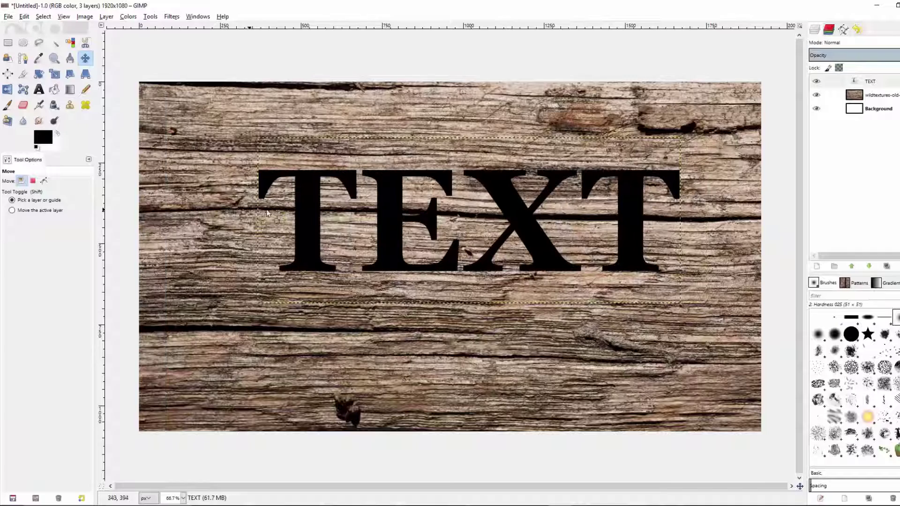
drag(638, 225, 607, 230)
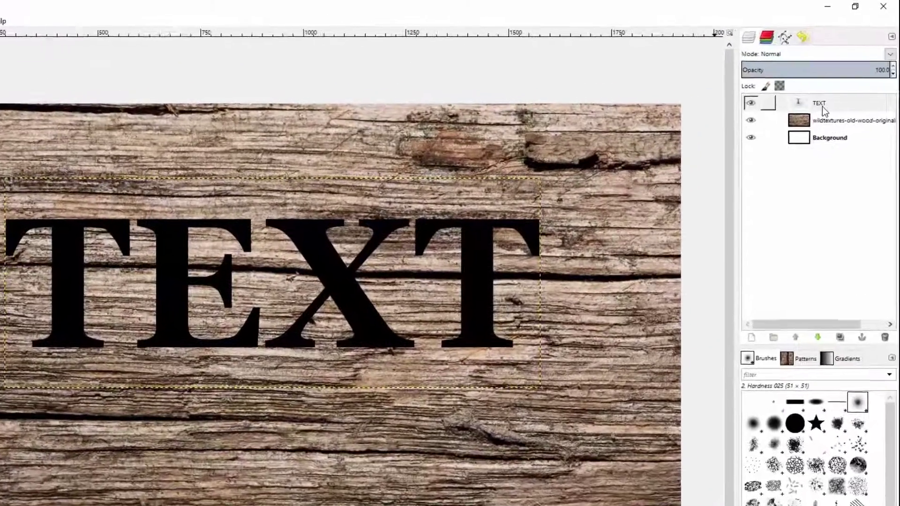
- Turn the TEXT layer's alpha into a selection, then delete the TEXT layer
click(821, 106)
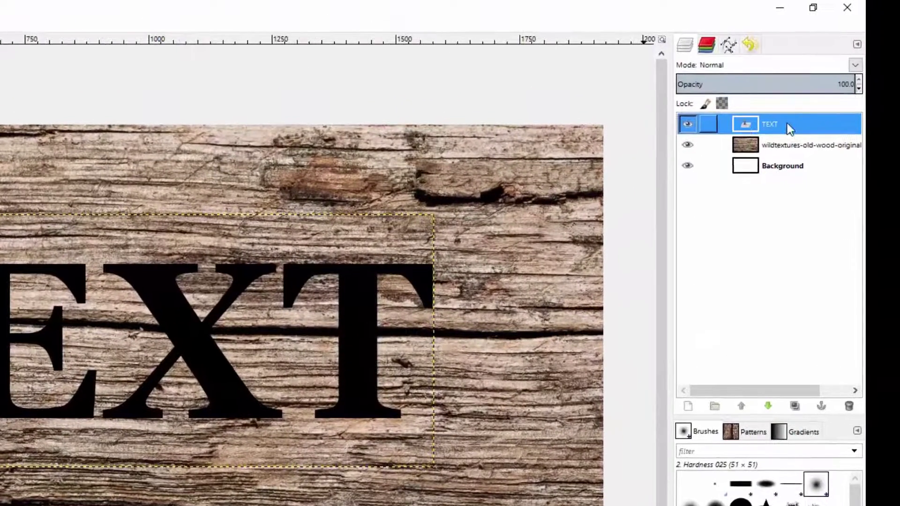
right_click(769, 128)
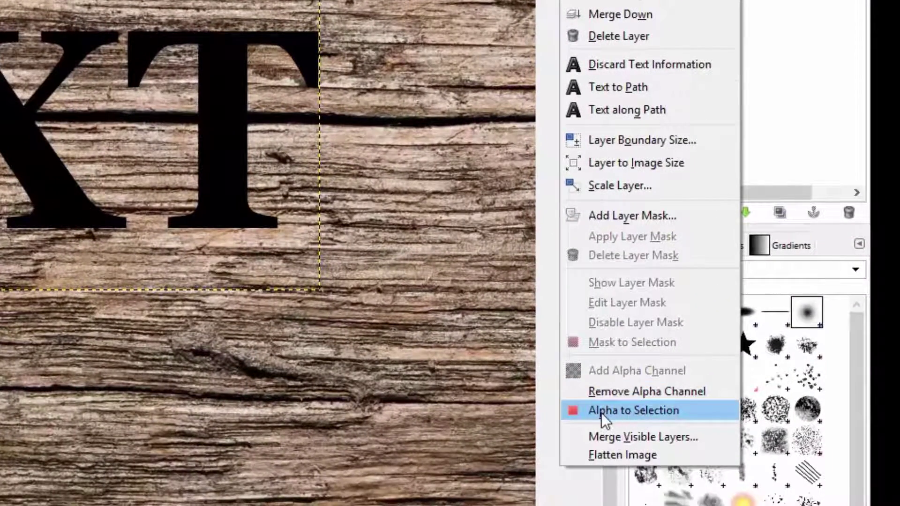
click(601, 412)
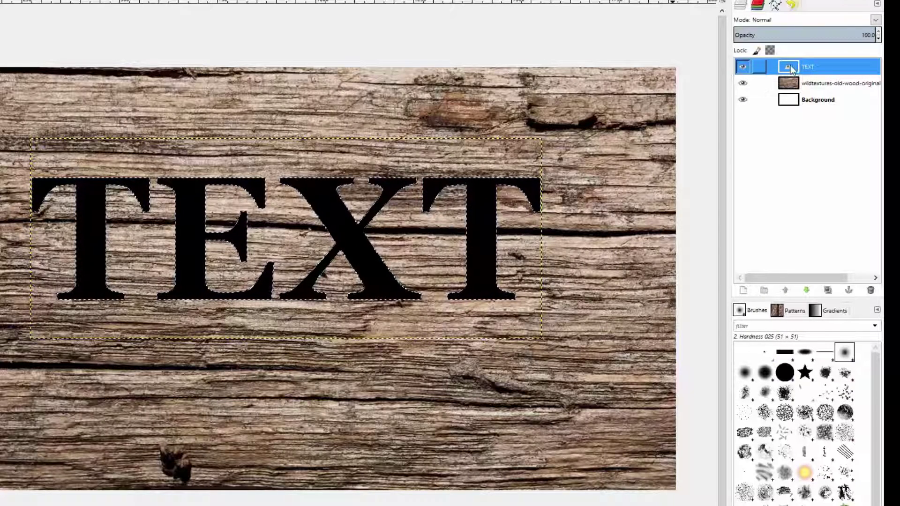
click(870, 290)
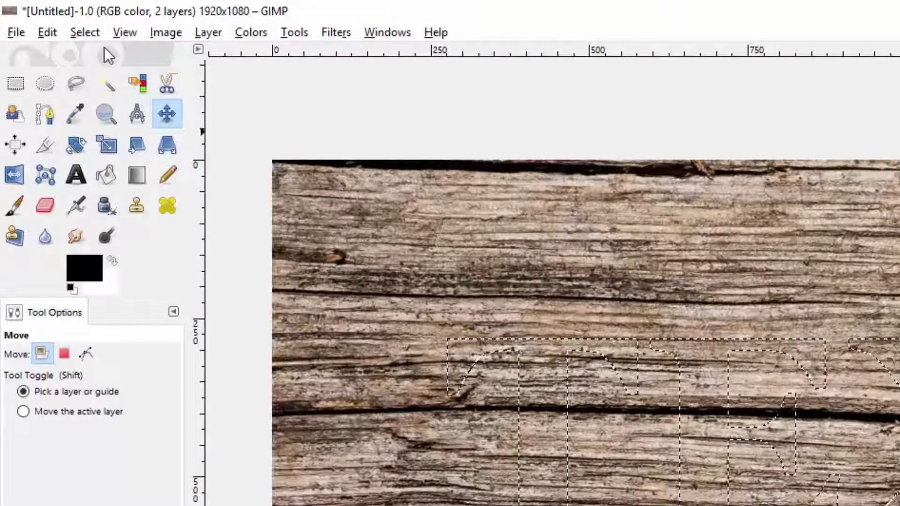
- Invert the selection and delete the wood outside the letters
click(86, 32)
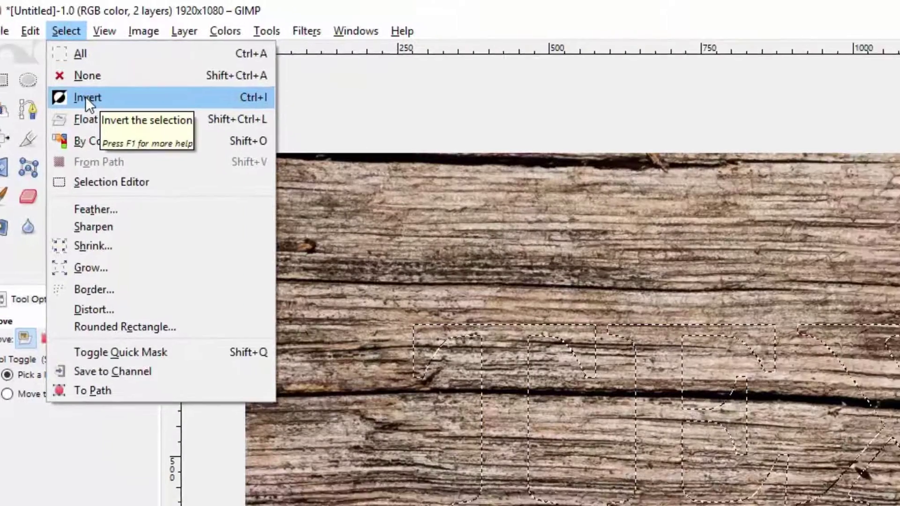
click(85, 96)
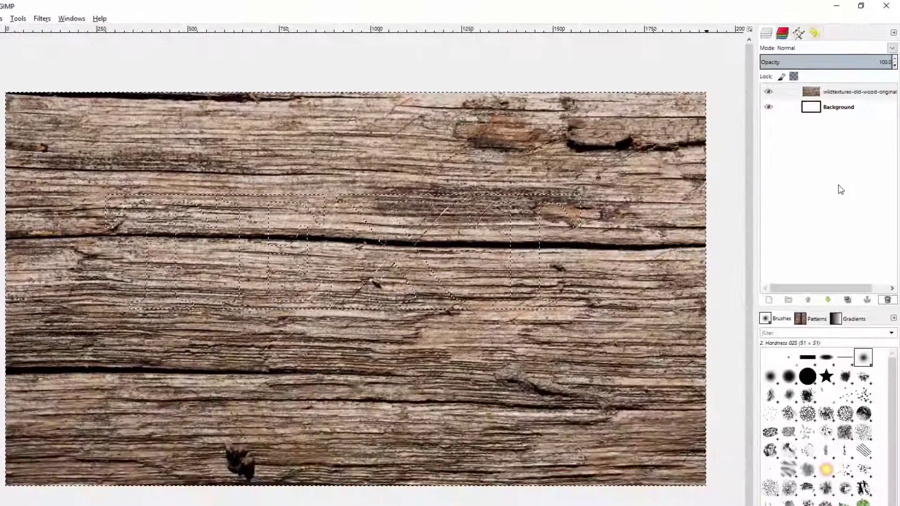
key(Delete)
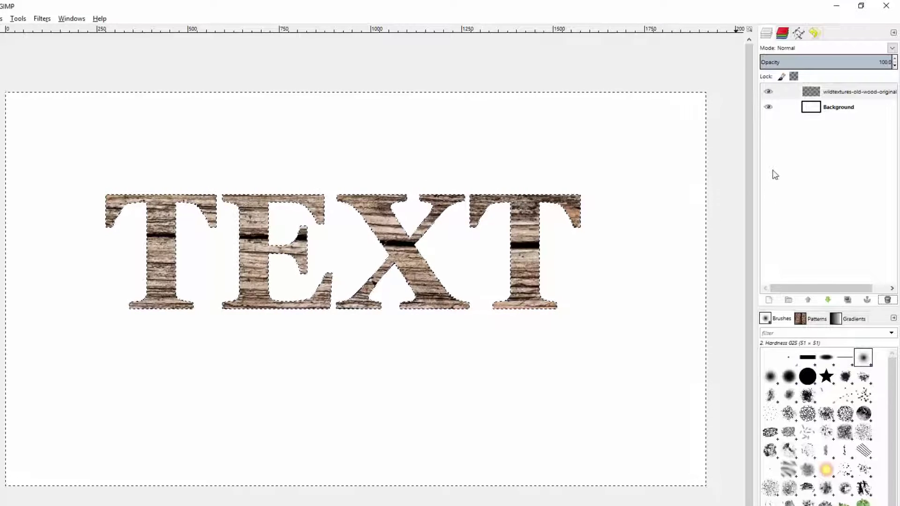
- Toggle the Background visibility to check transparency, then select none
click(768, 108)
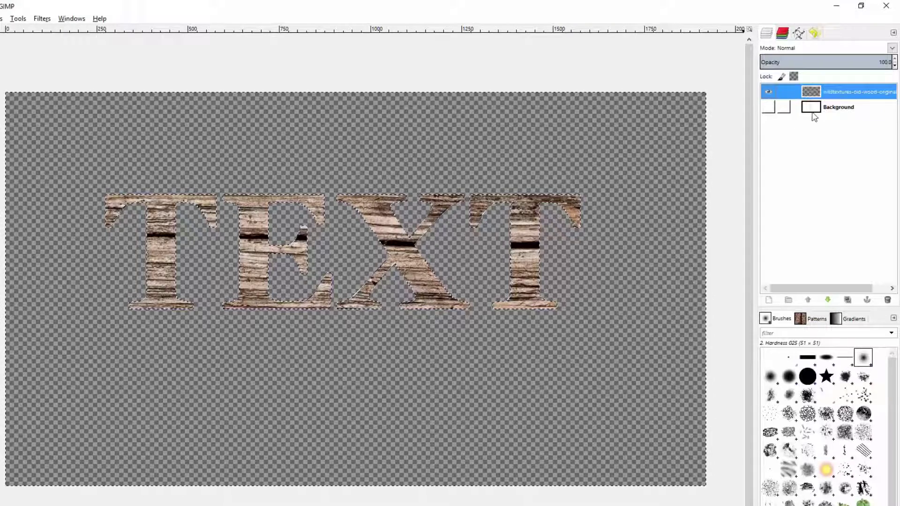
click(768, 107)
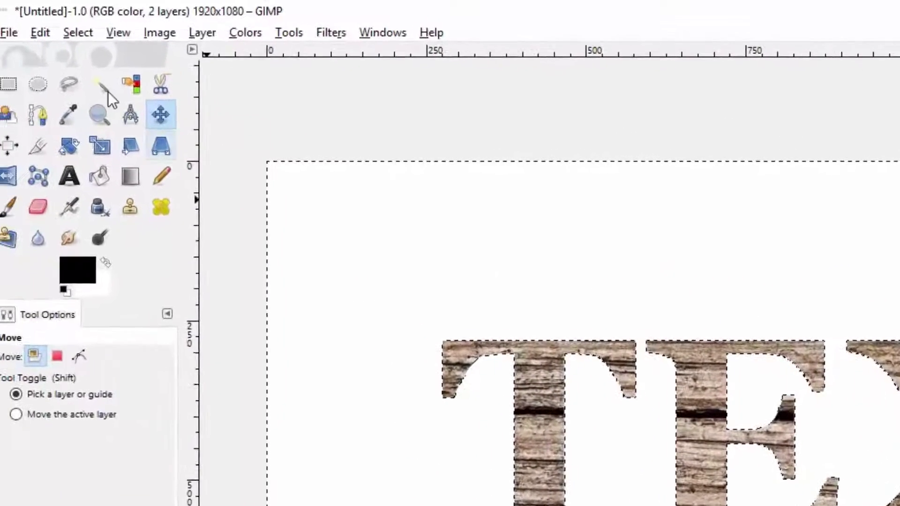
click(82, 32)
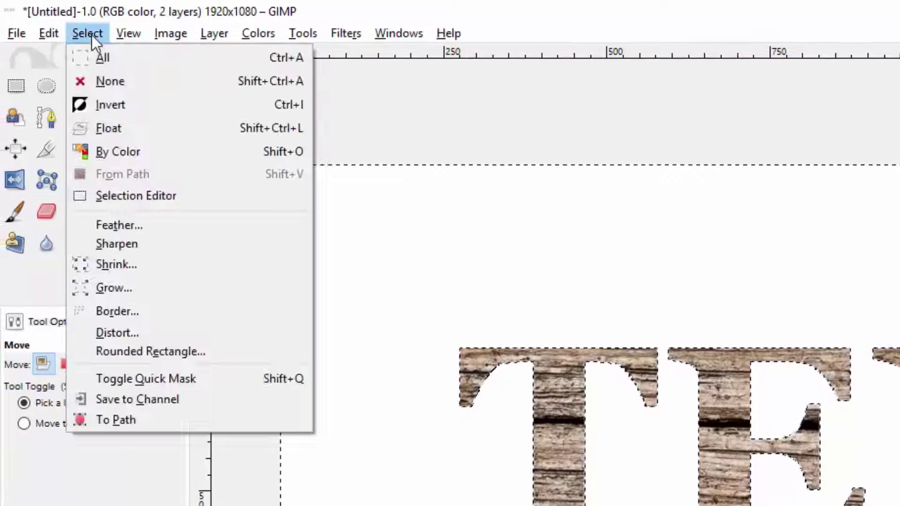
click(108, 78)
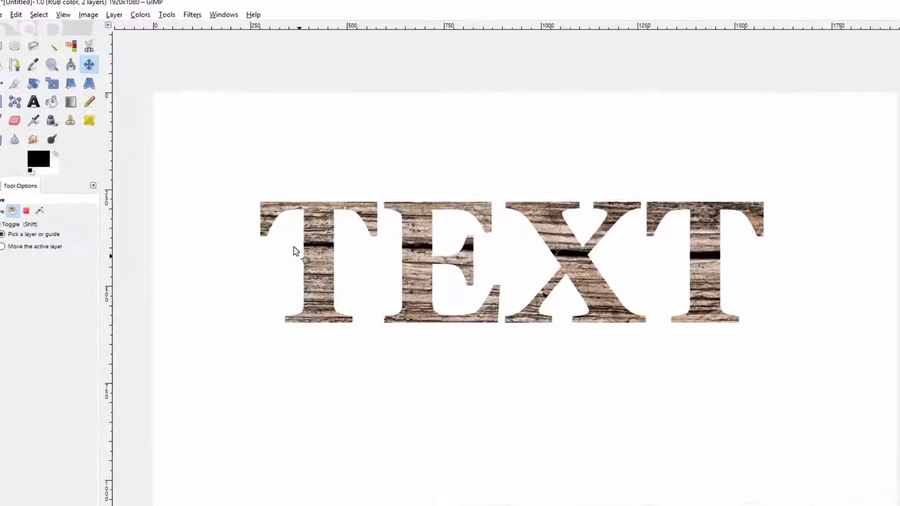
- Apply Add Bevel with thickness 7 directly to the letters, with Work on copy unchecked
click(236, 12)
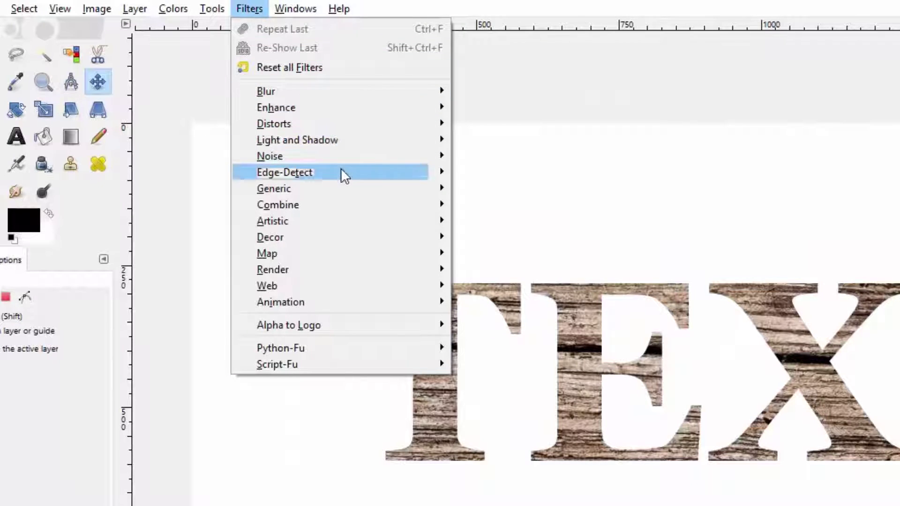
mouse_move(292, 241)
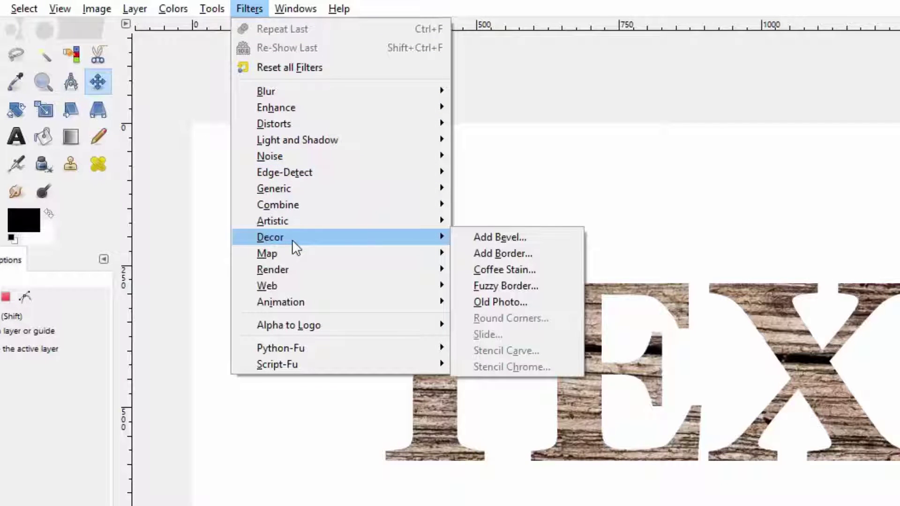
click(523, 238)
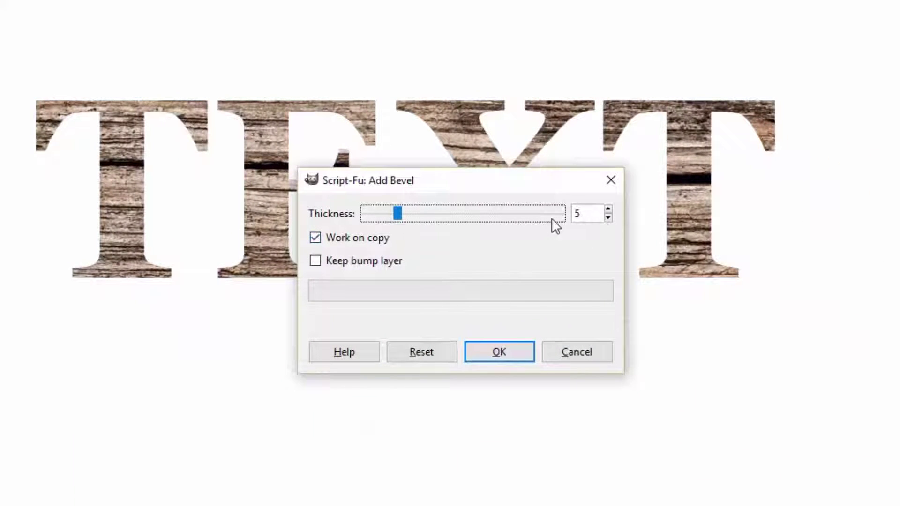
click(610, 209)
click(610, 209)
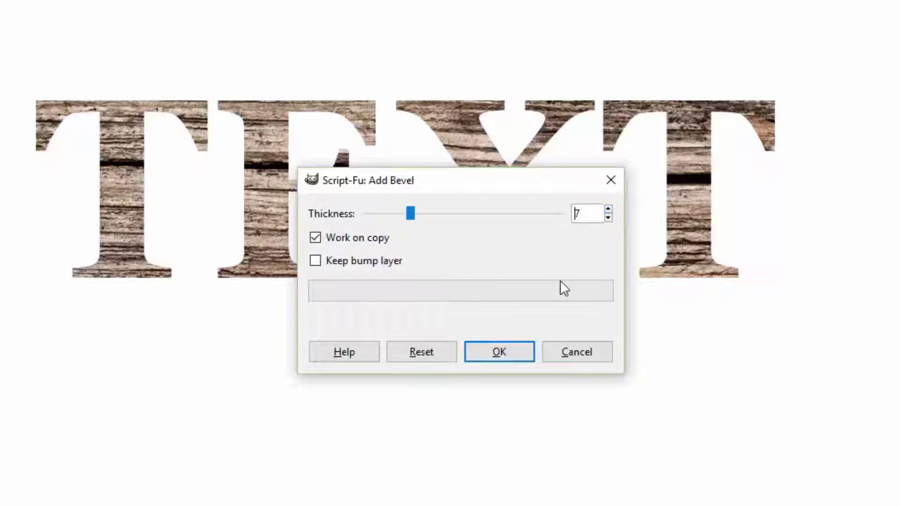
click(315, 238)
click(501, 357)
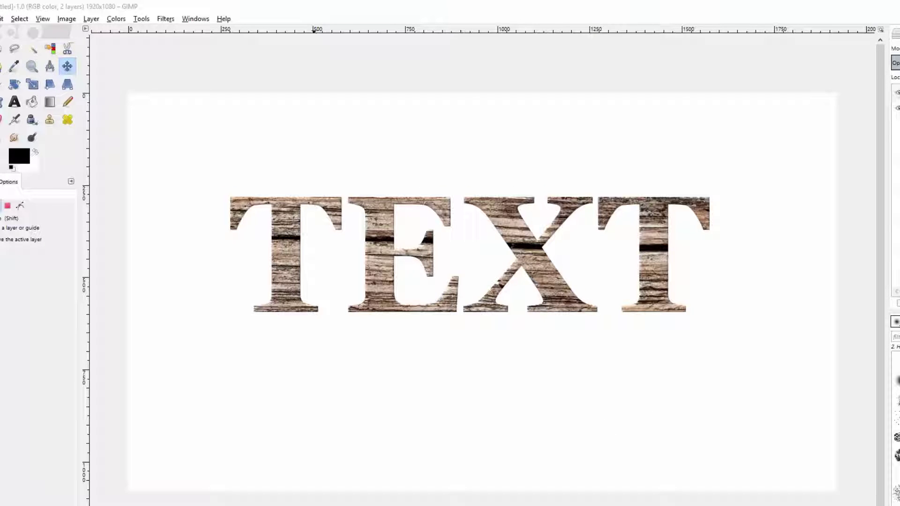
- At 100% zoom, repeat Add Bevel on the letters, then zoom back out
click(167, 505)
click(171, 501)
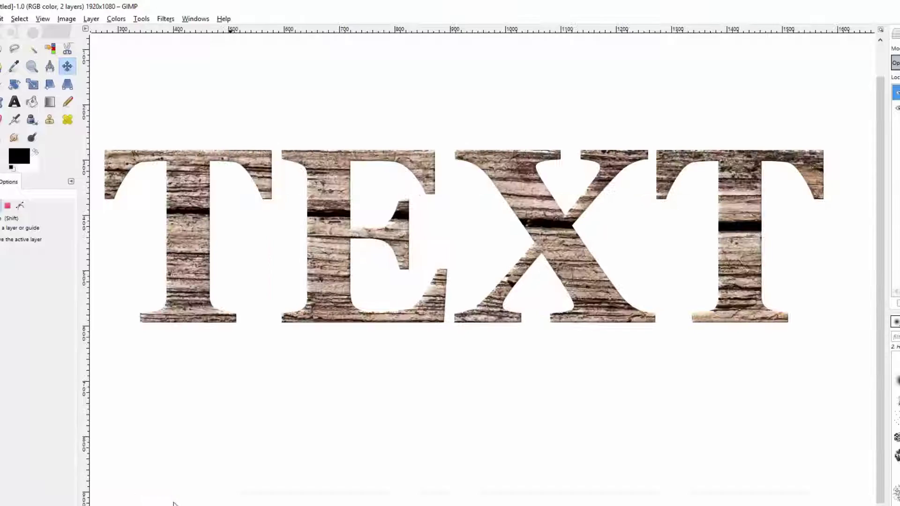
drag(875, 251, 886, 208)
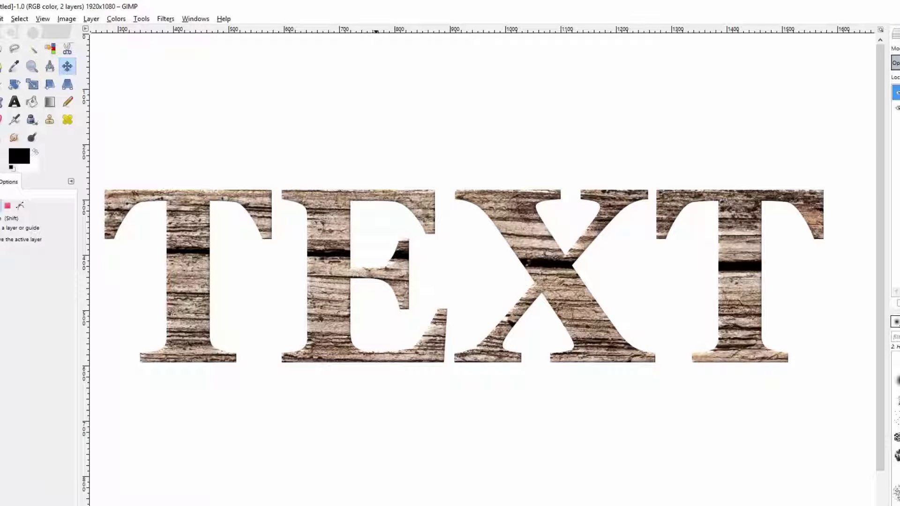
click(165, 20)
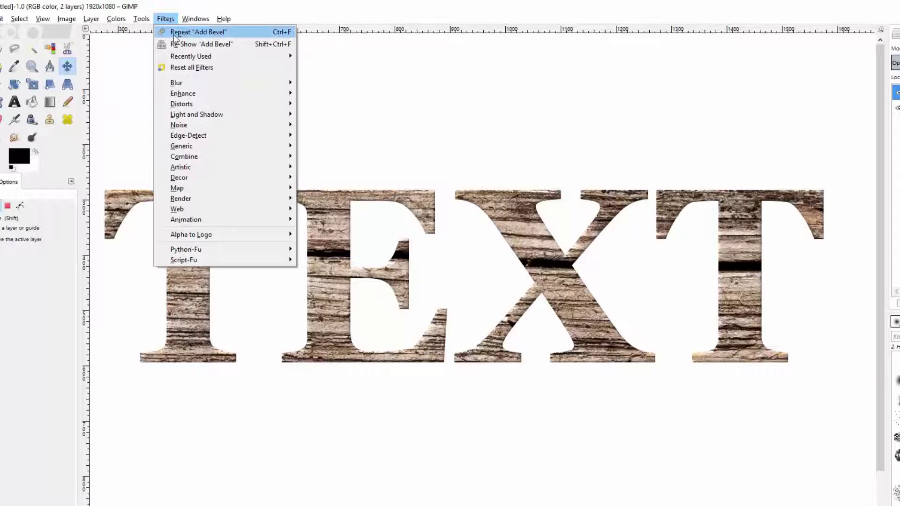
click(208, 33)
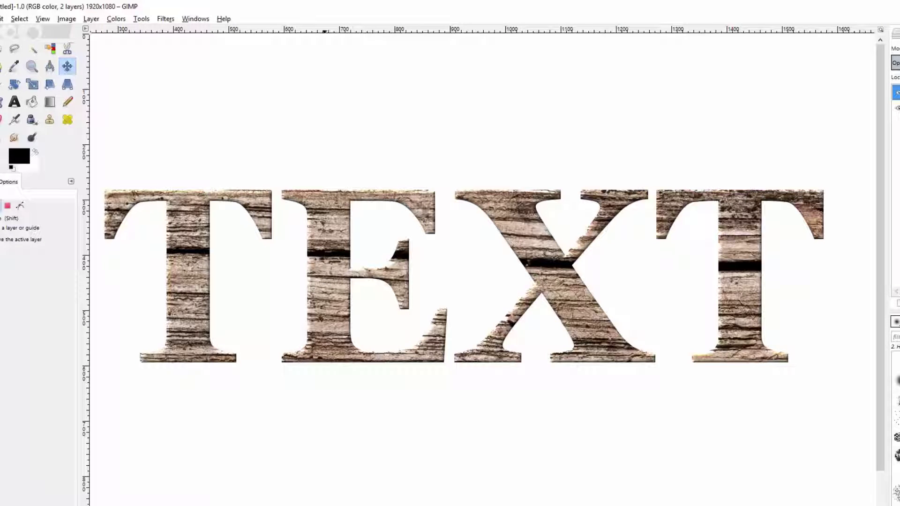
scroll(482, 263, left, 2)
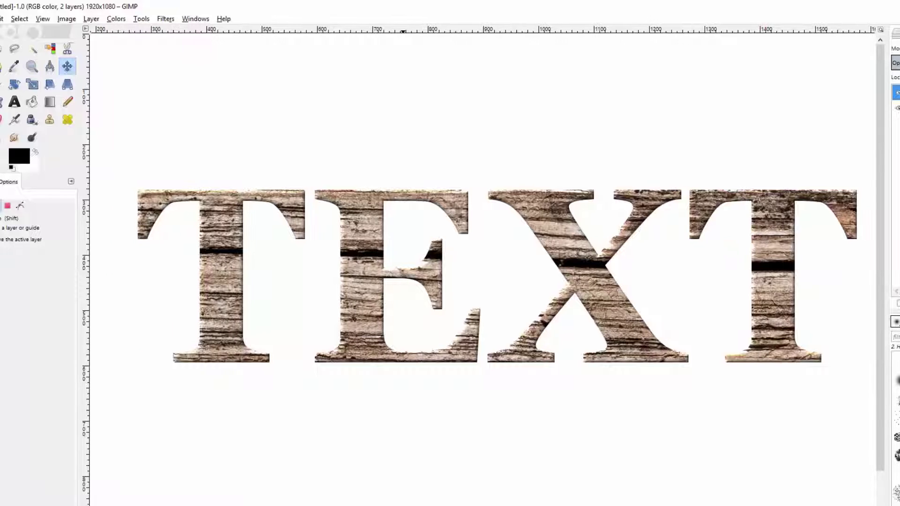
key(1)
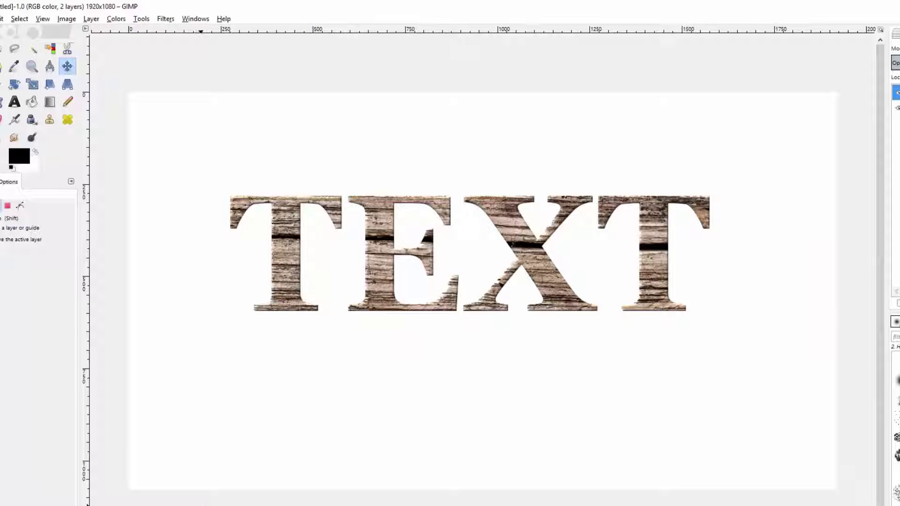
- Add a Drop Shadow with offset 5/5, blur radius 10 and opacity 100
click(165, 19)
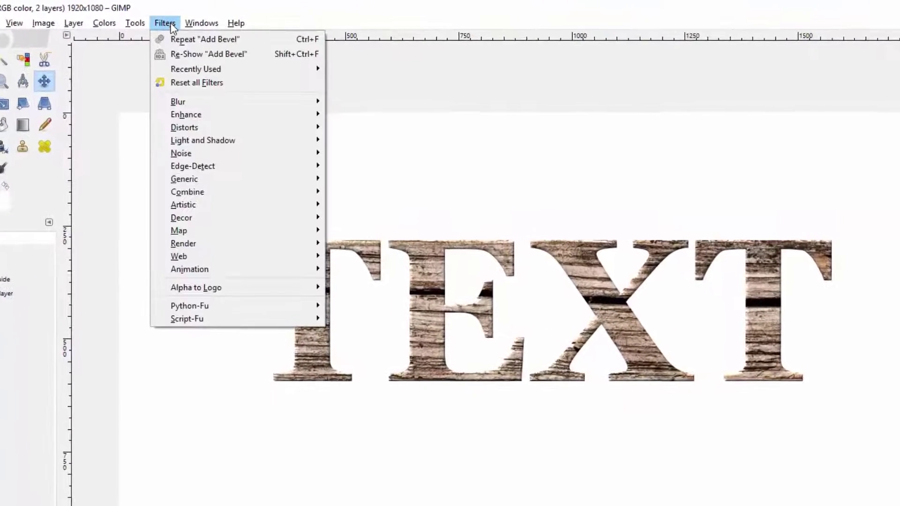
mouse_move(237, 143)
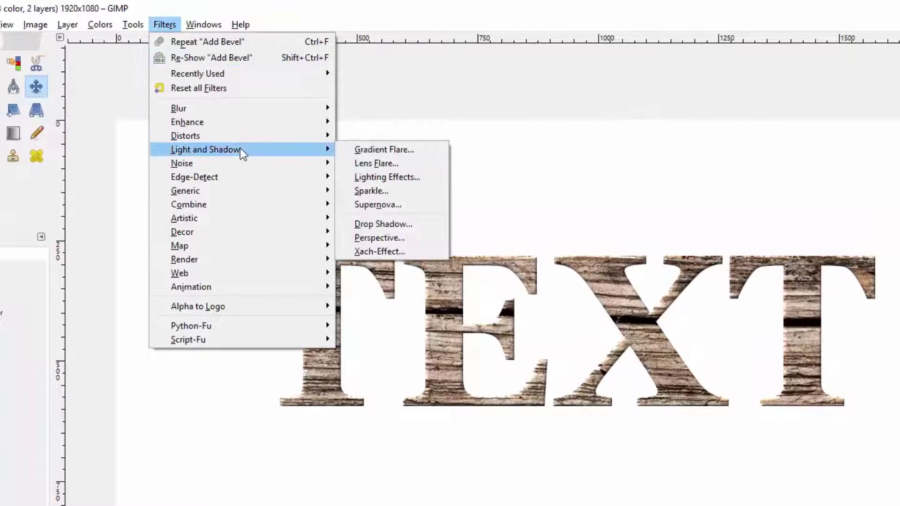
click(396, 226)
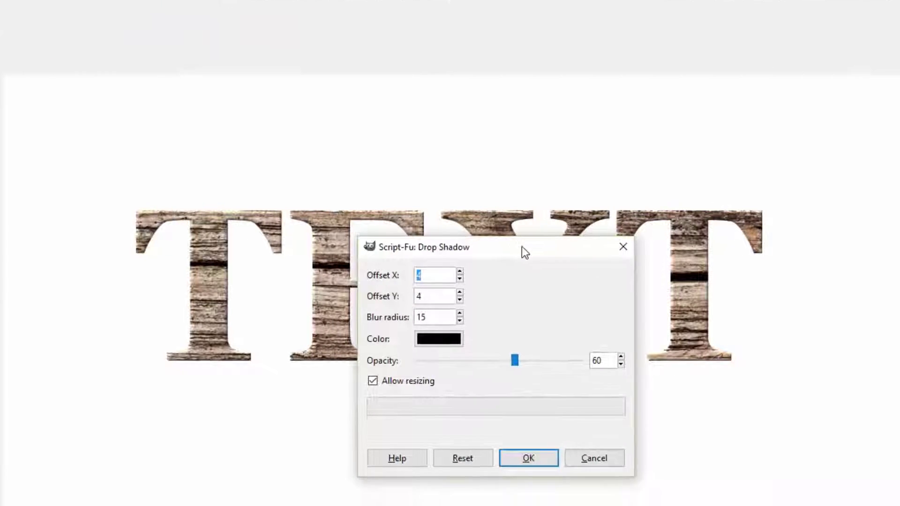
drag(636, 304, 899, 313)
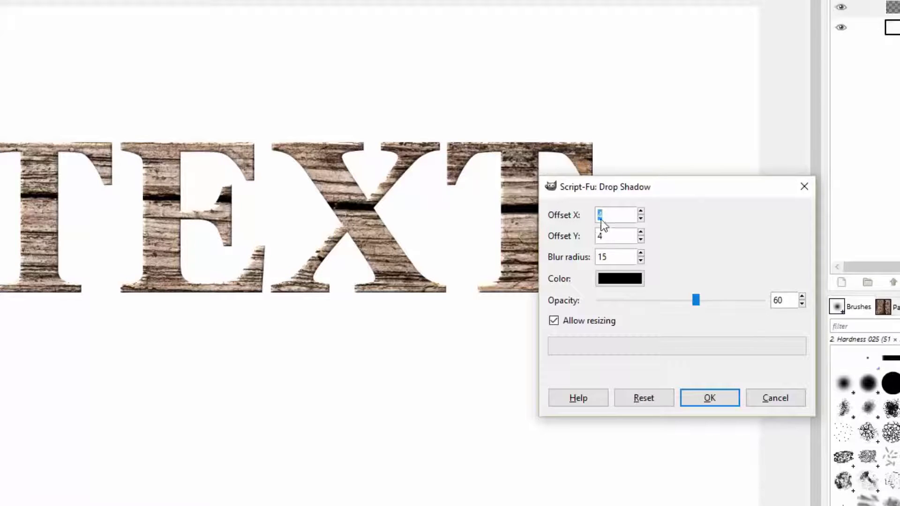
click(640, 231)
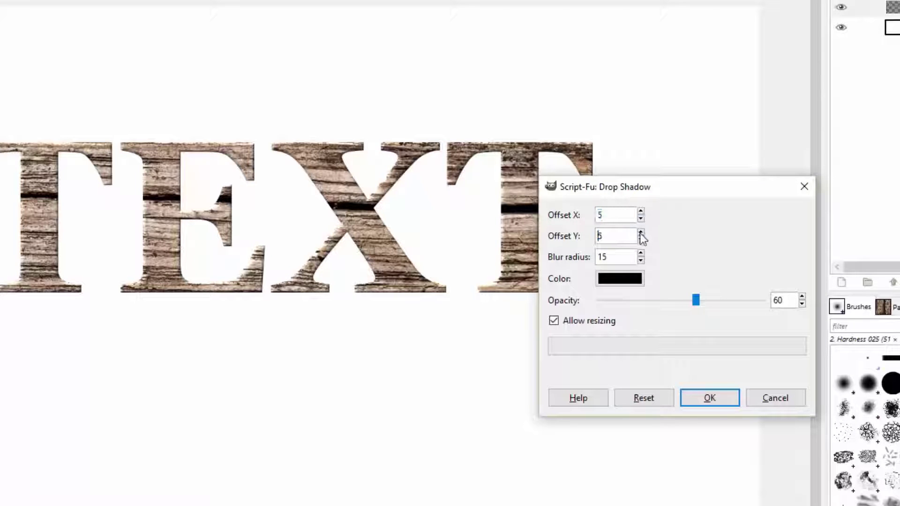
click(640, 260)
click(640, 260)
click(640, 260)
click(640, 260)
click(640, 260)
drag(704, 303, 781, 305)
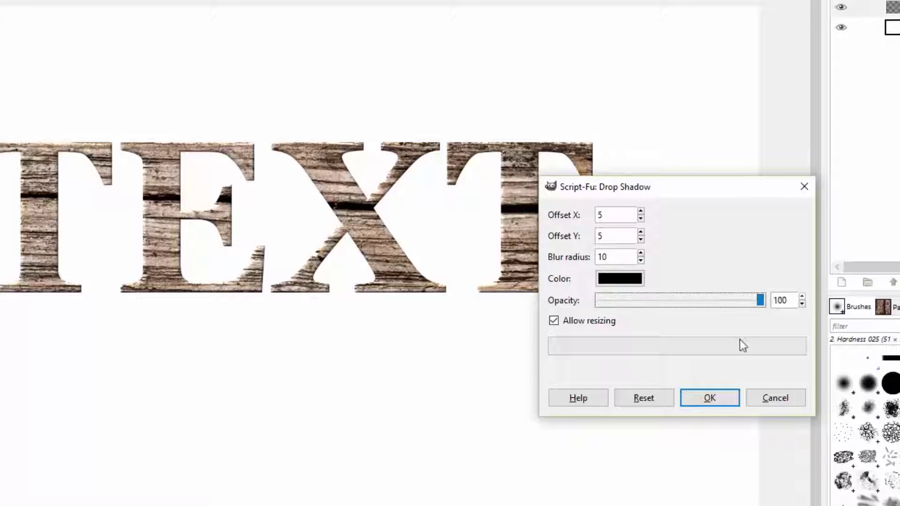
click(720, 398)
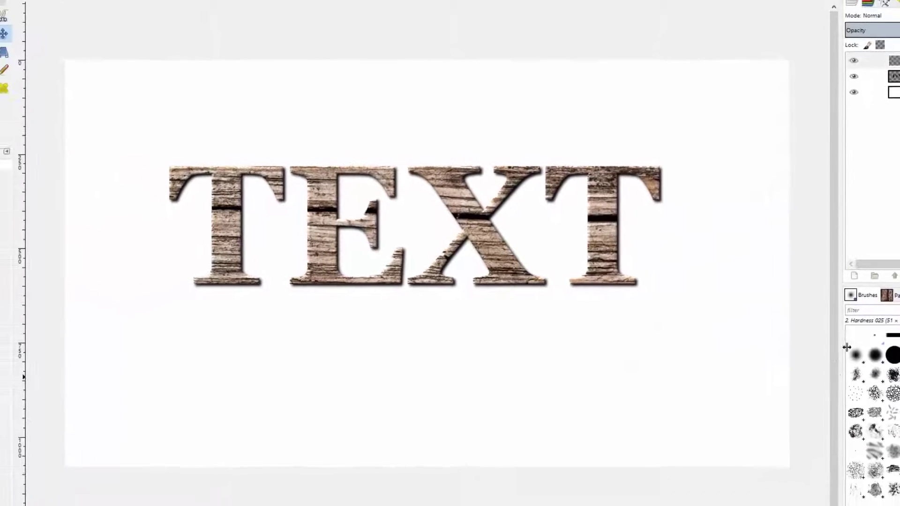
- Select the top layer, hide the white background layer, and switch to the Crop tool to trim around the TEXT
click(871, 66)
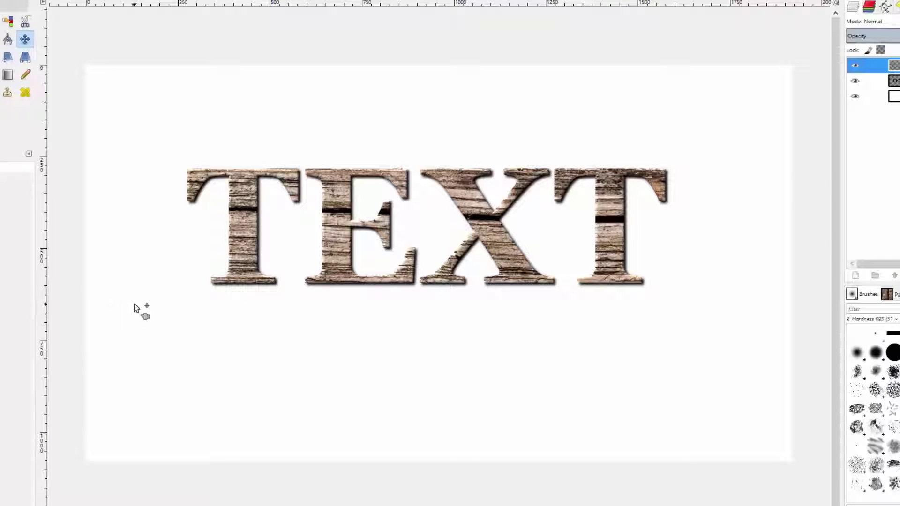
click(855, 97)
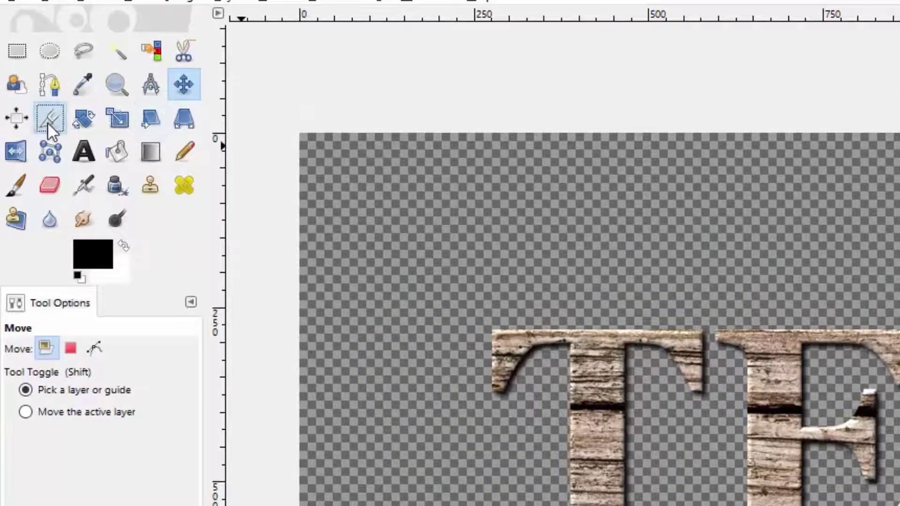
click(48, 122)
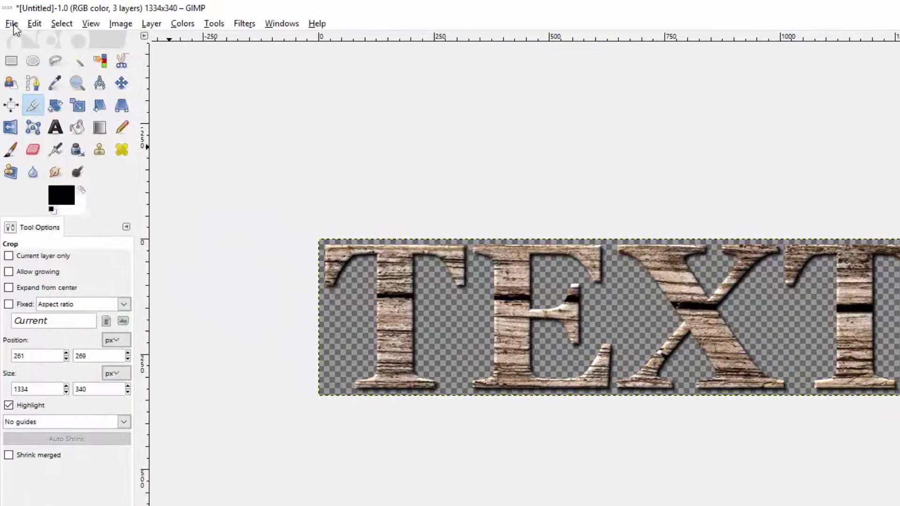
- Export the cropped image as 'wooden text.png' in Documents and accept the PNG export options
click(12, 23)
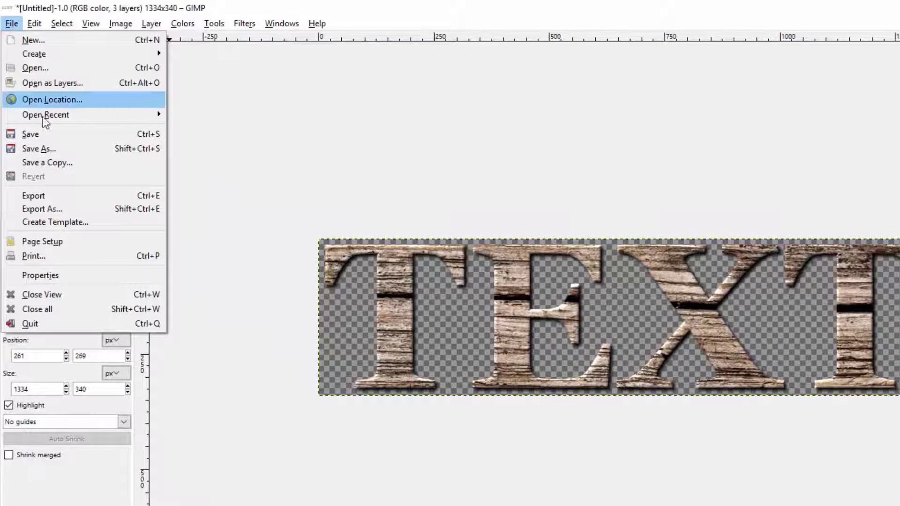
click(55, 210)
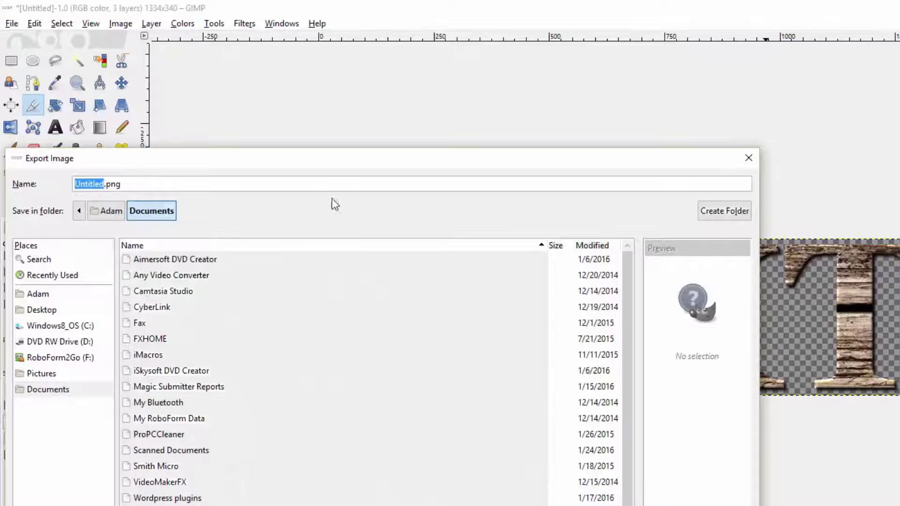
drag(437, 156, 848, 155)
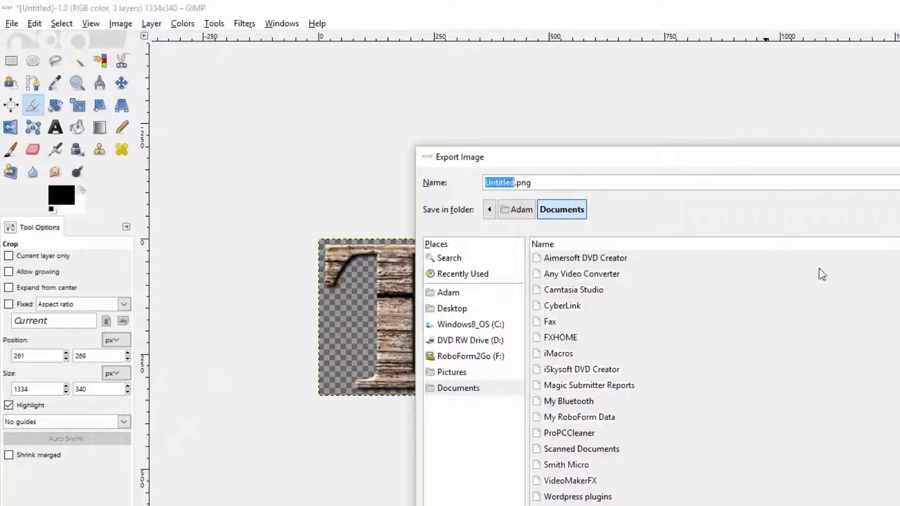
text(wooden text)
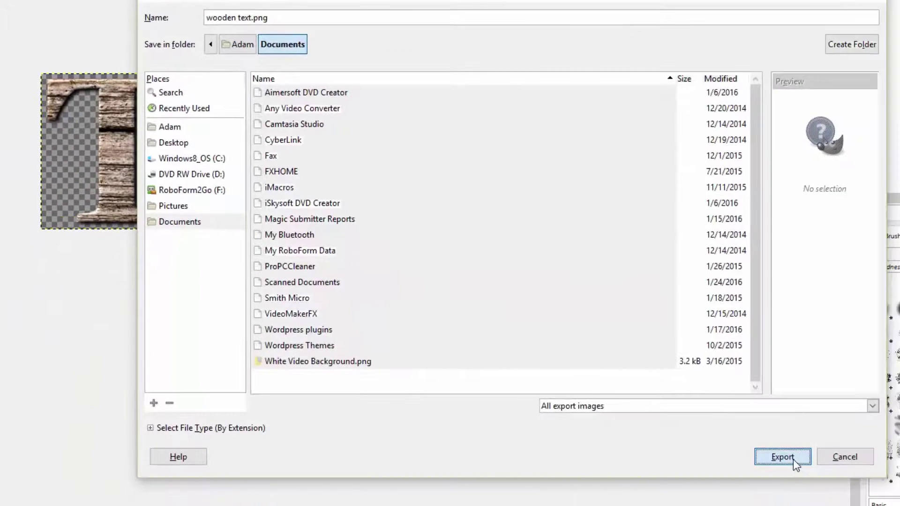
click(793, 459)
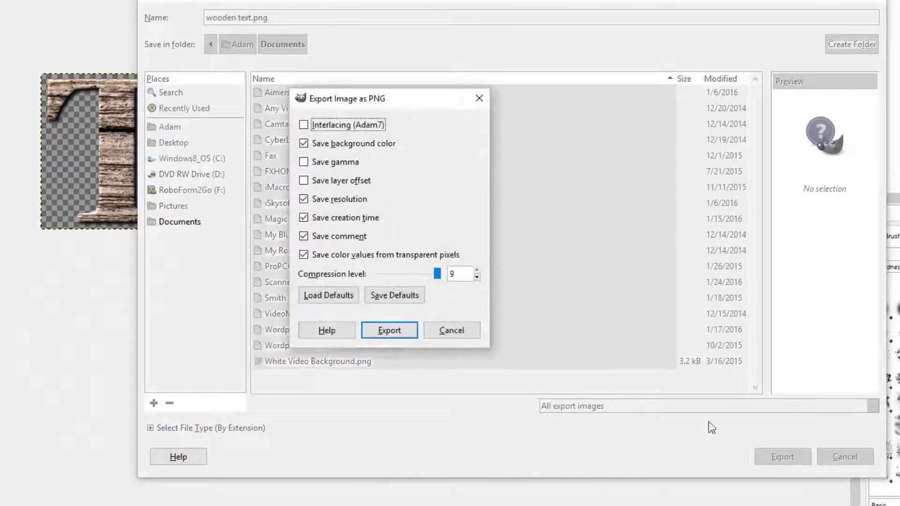
click(389, 330)
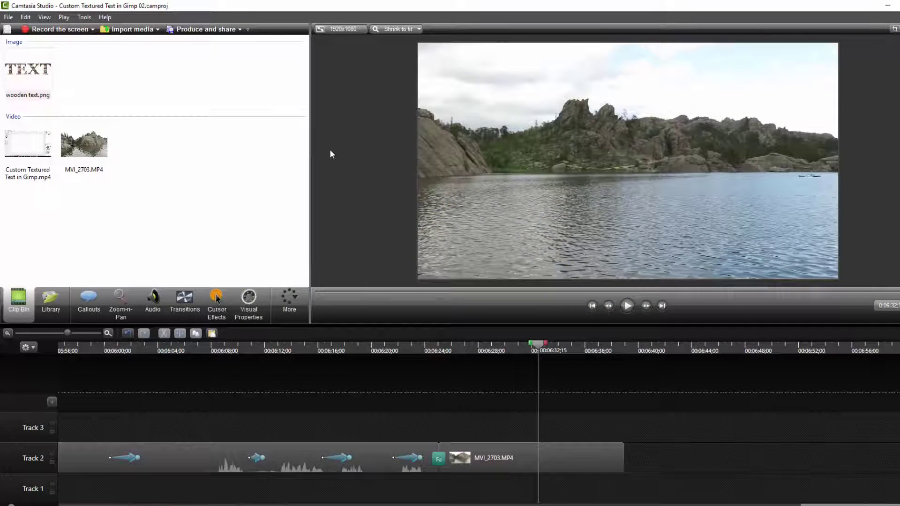
- Place wooden text.png on Track 3 above the lake clip and centre the overlay in the preview
click(37, 80)
drag(440, 322, 502, 423)
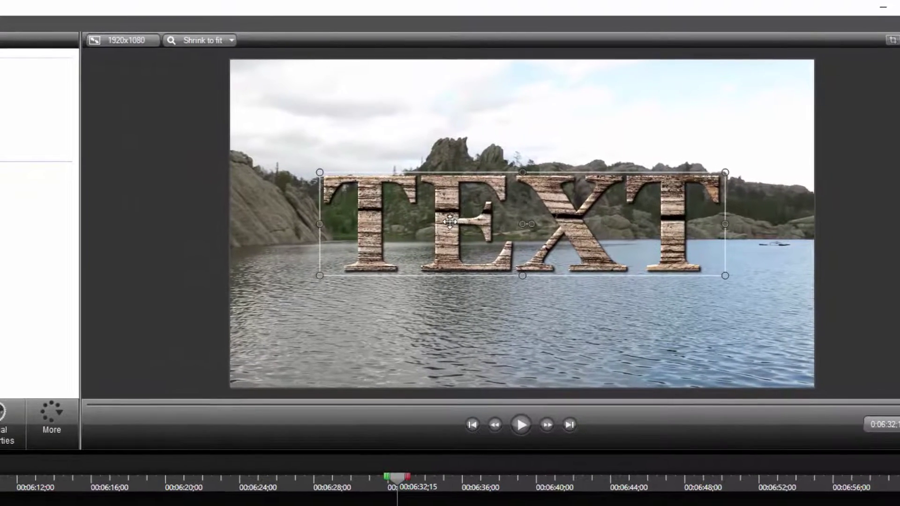
drag(527, 181, 527, 188)
drag(423, 240, 424, 257)
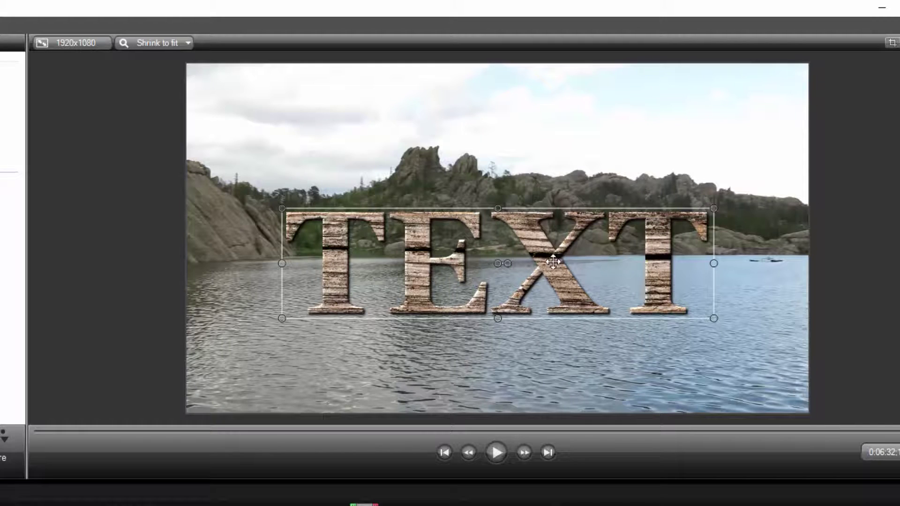
drag(553, 262, 553, 237)
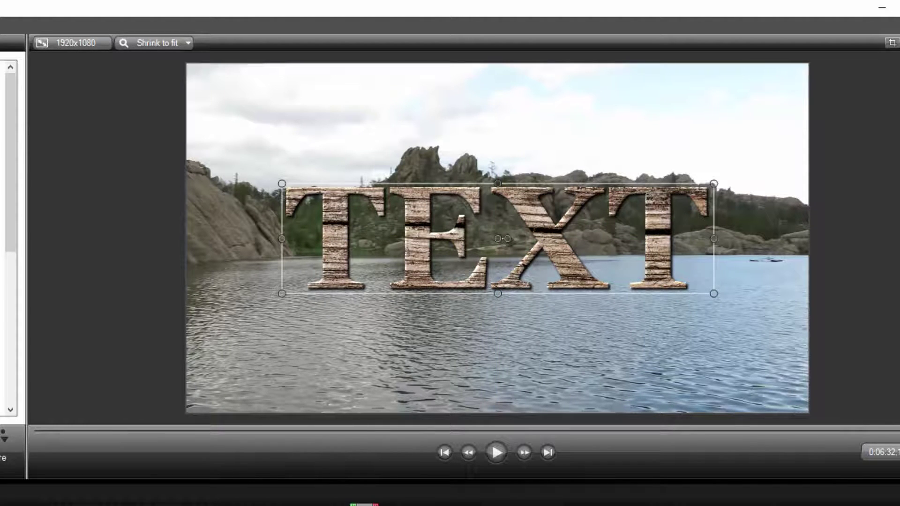
- Replay the timeline from a few seconds earlier and pause once the wooden TEXT appears
click(274, 505)
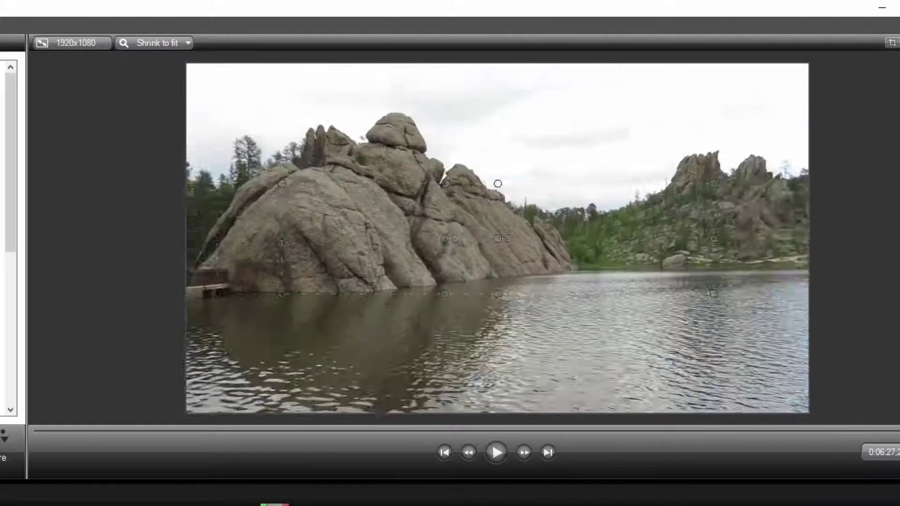
drag(274, 504, 284, 504)
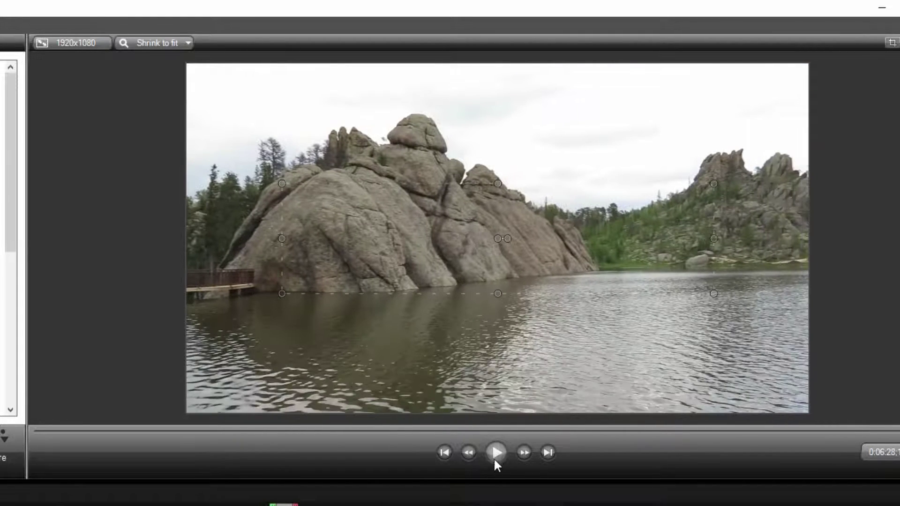
click(496, 455)
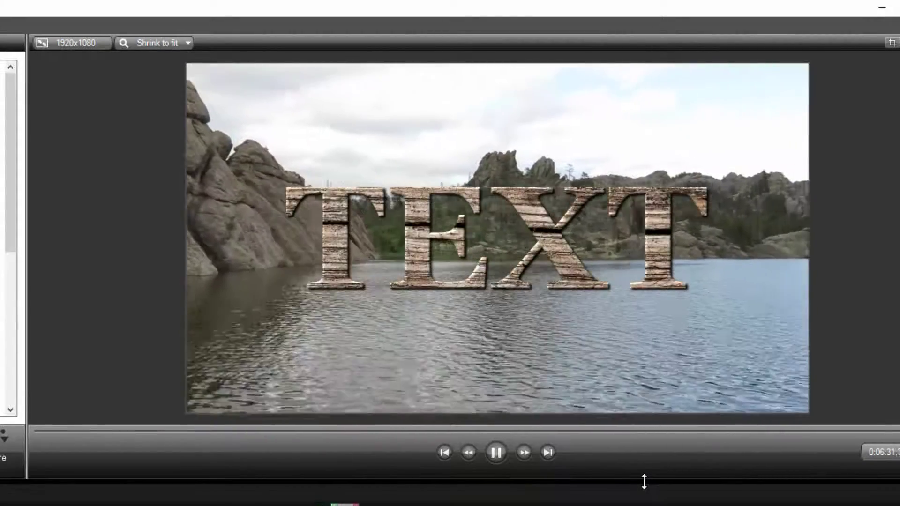
click(498, 454)
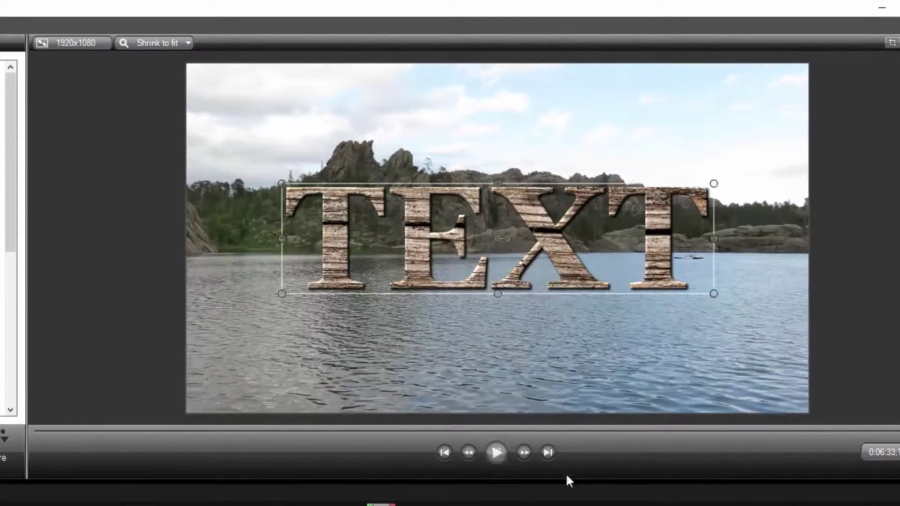